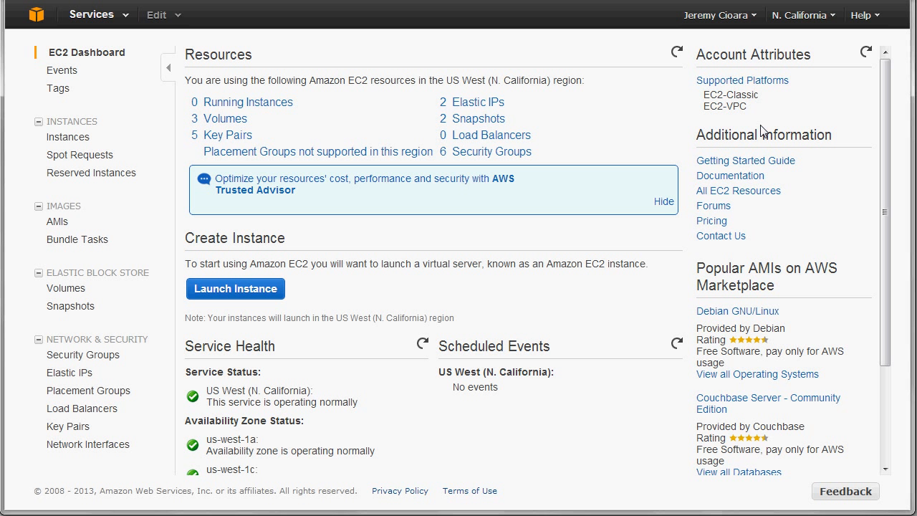
Start launching a new EC2 instance from the instances list using the Classic Wizard
click(85, 138)
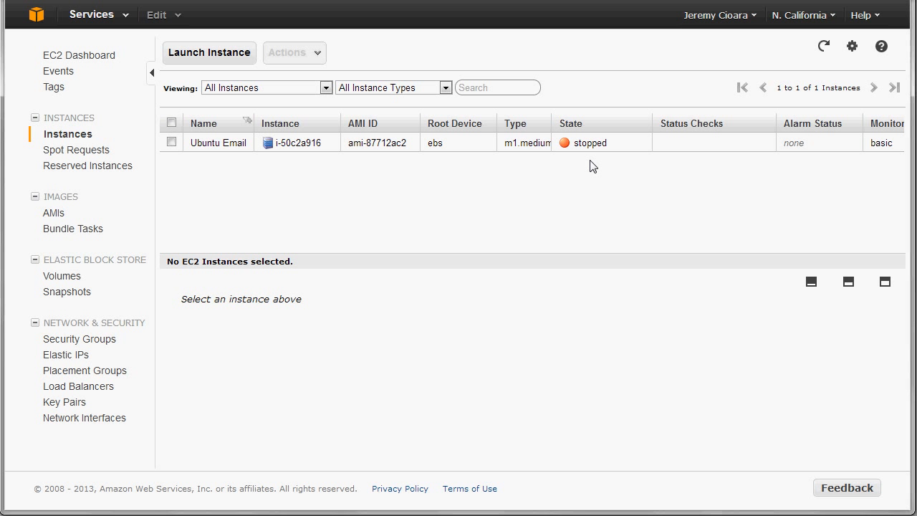
click(212, 53)
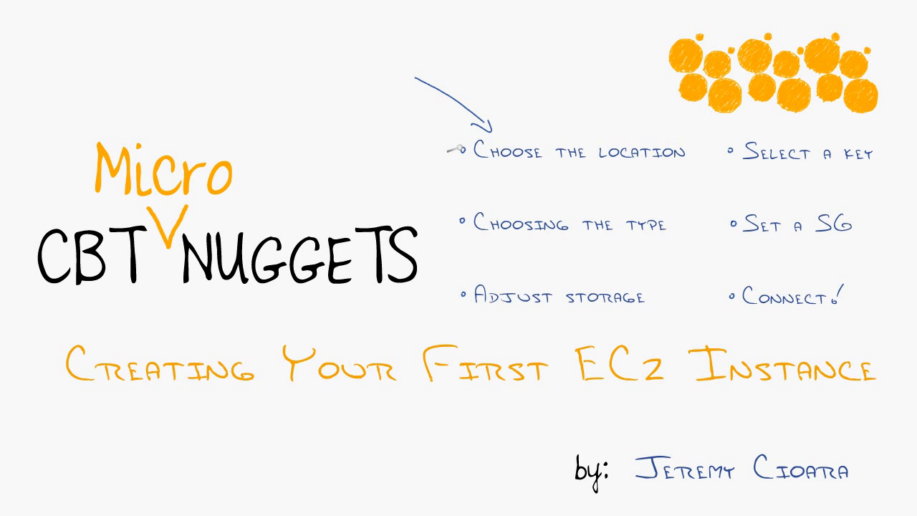
drag(459, 146, 474, 133)
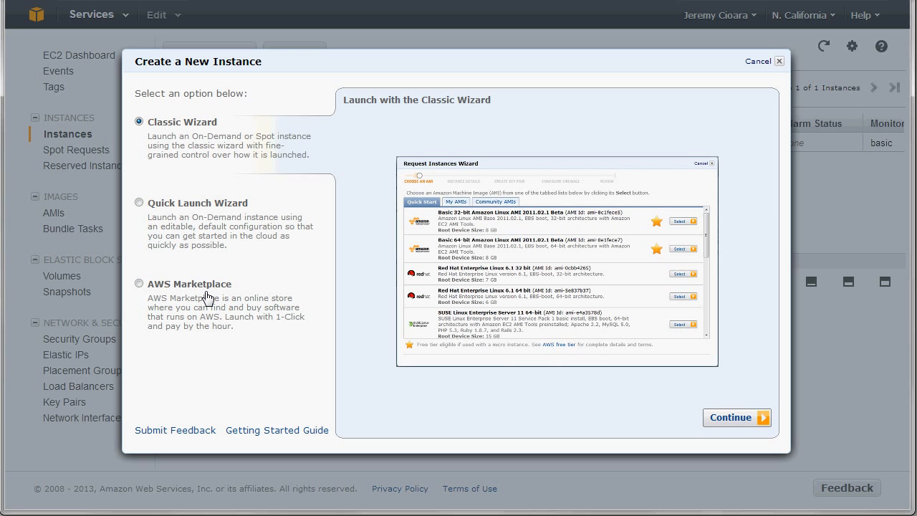
click(728, 419)
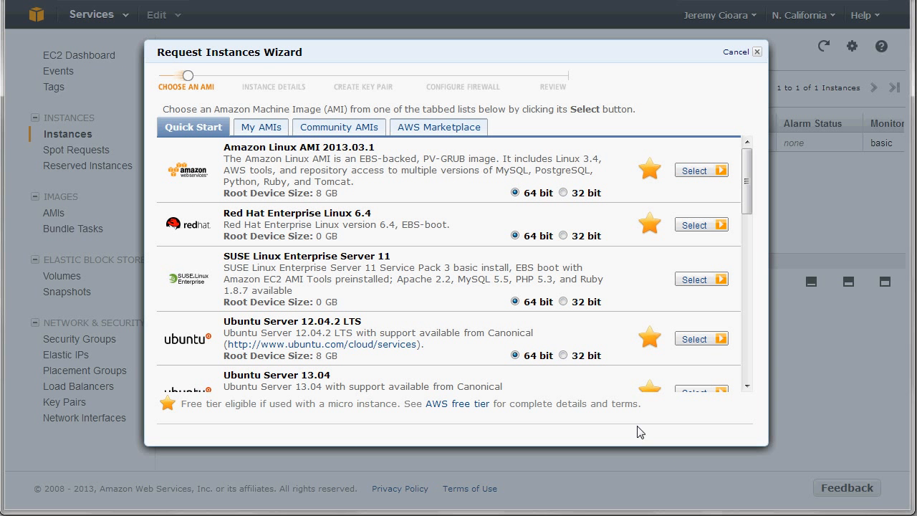
Choose the 64-bit Microsoft Windows Server 2008 R2 Base image from the Quick Start AMIs
drag(748, 185, 748, 316)
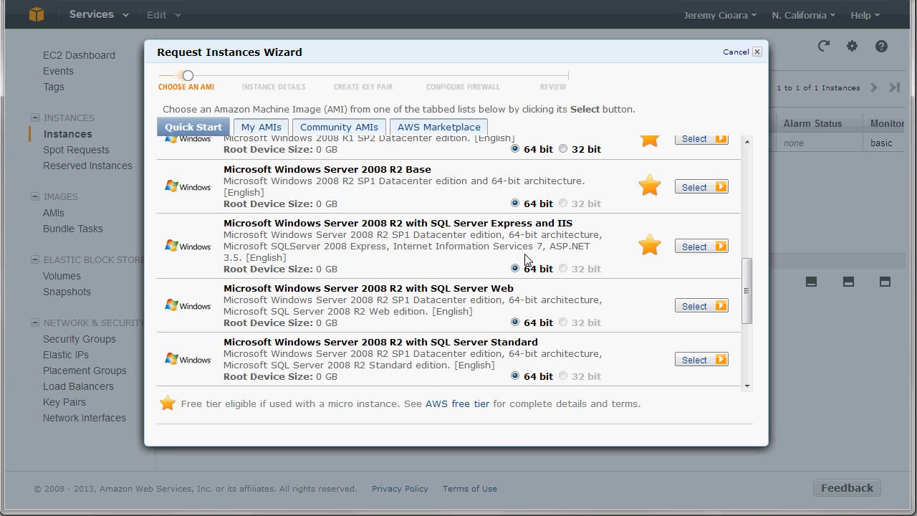
drag(749, 300, 738, 185)
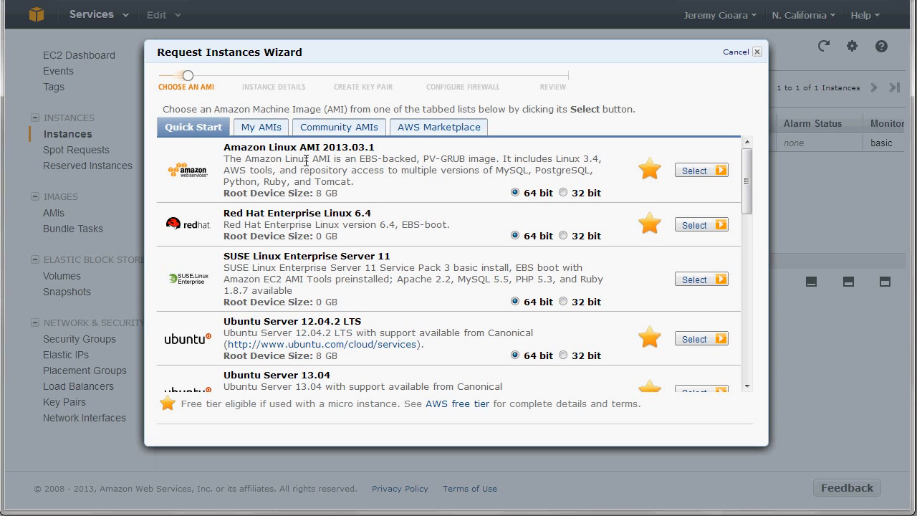
drag(746, 185, 747, 303)
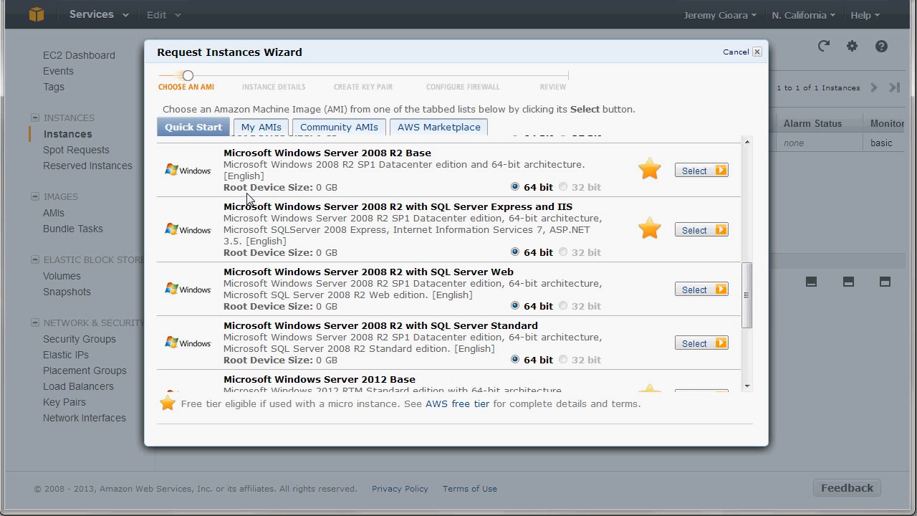
click(695, 172)
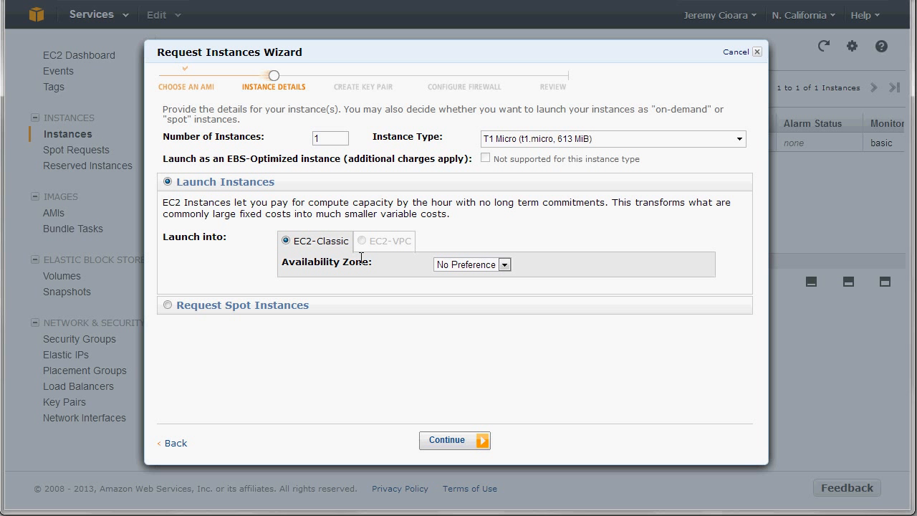
Set the availability zone of the EC2-Classic on-demand launch to us-west-1a
drag(377, 269, 285, 262)
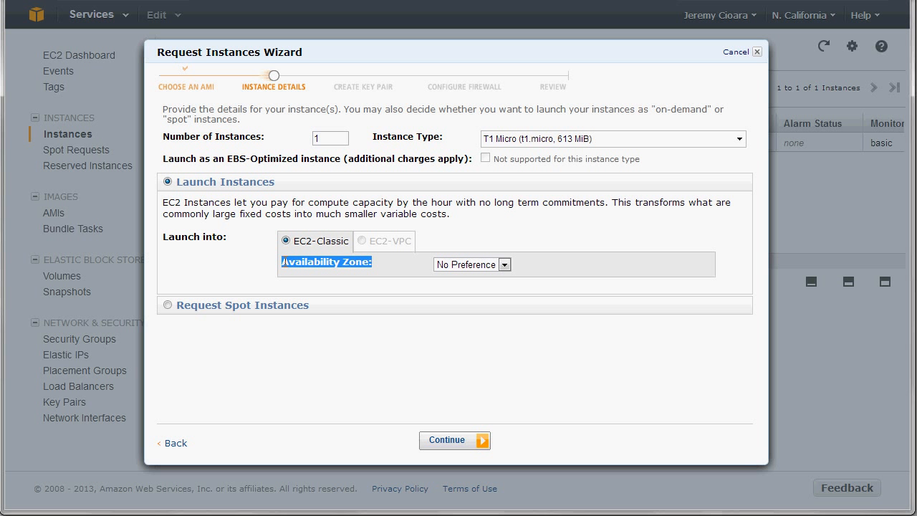
click(466, 264)
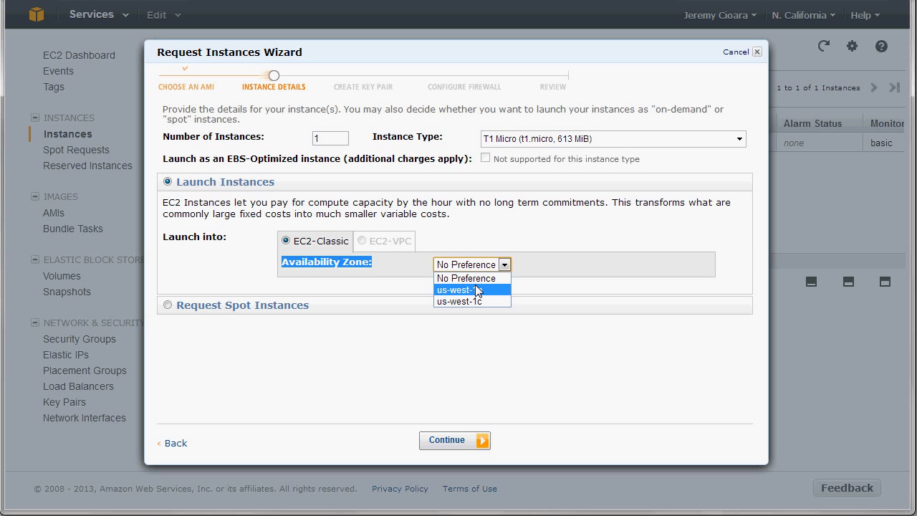
click(482, 289)
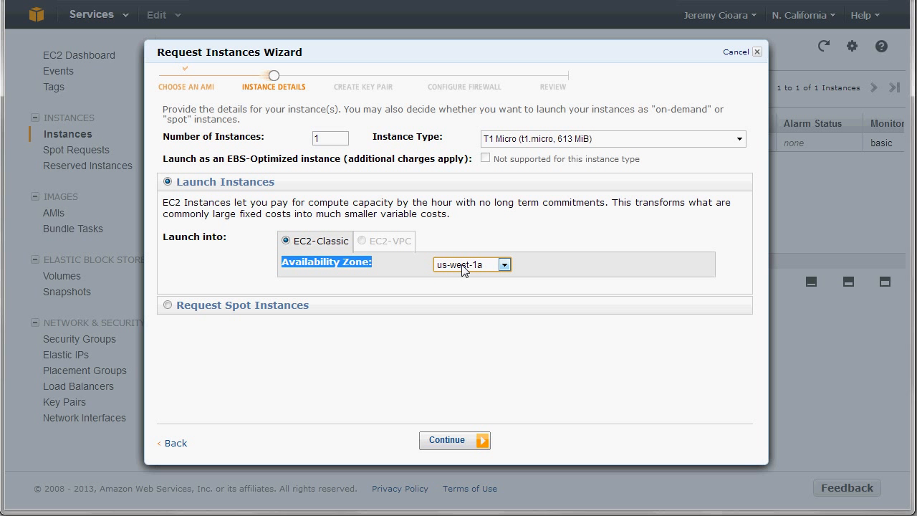
Switch to requesting spot instances and select the M2 High-Memory Quadruple Extra Large (m2.4xlarge) instance type
click(168, 305)
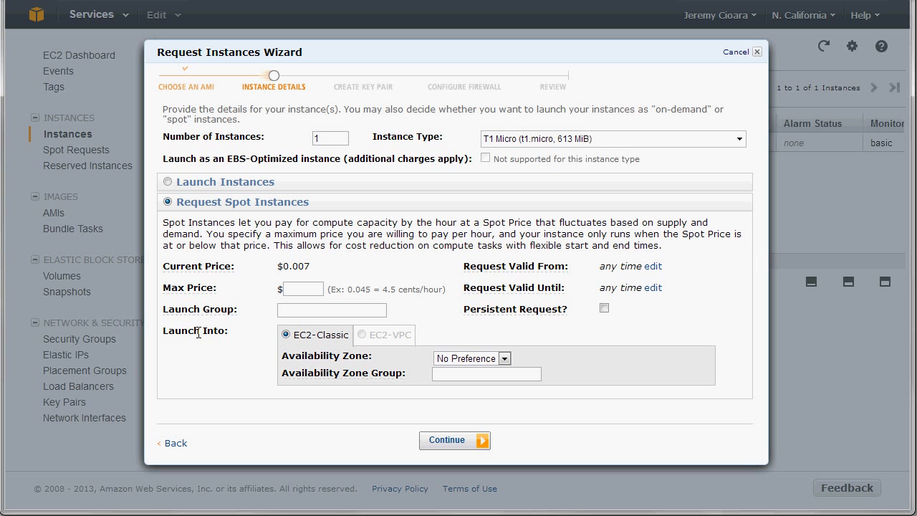
drag(309, 202, 241, 212)
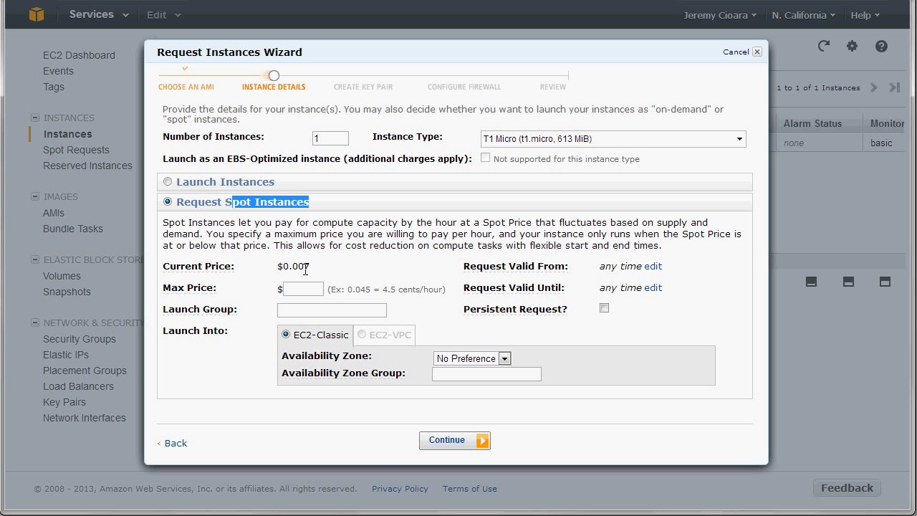
mouse_move(303, 271)
drag(309, 267, 304, 266)
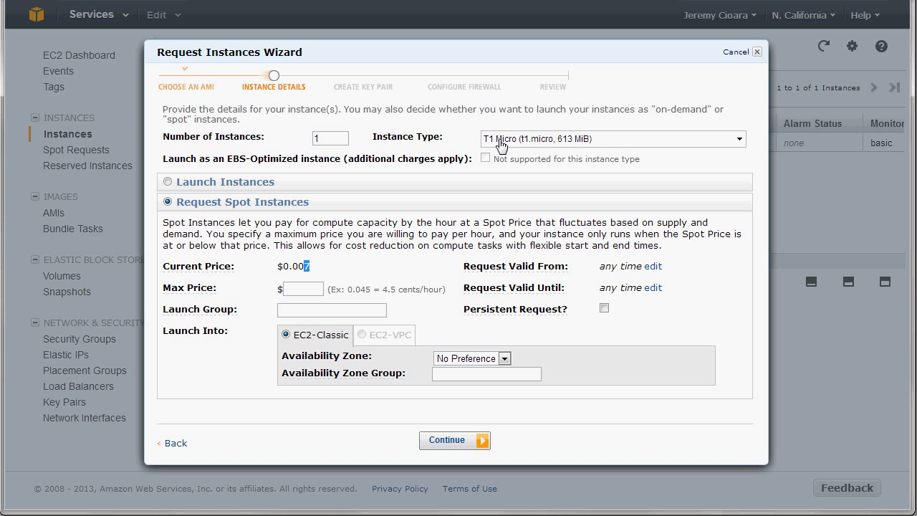
click(738, 141)
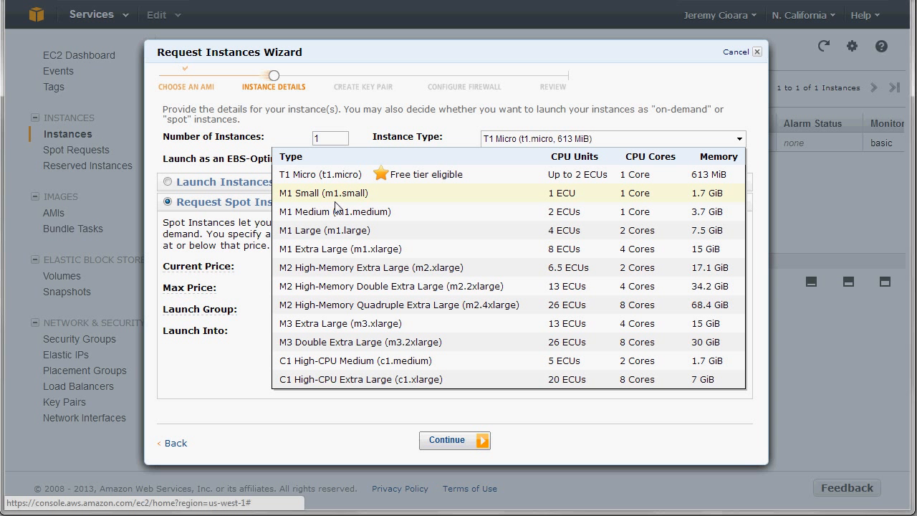
click(375, 308)
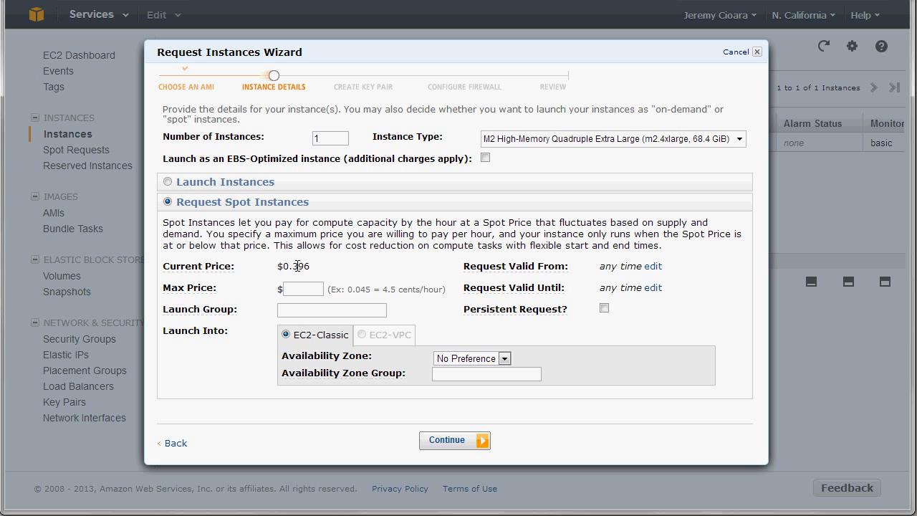
click(622, 144)
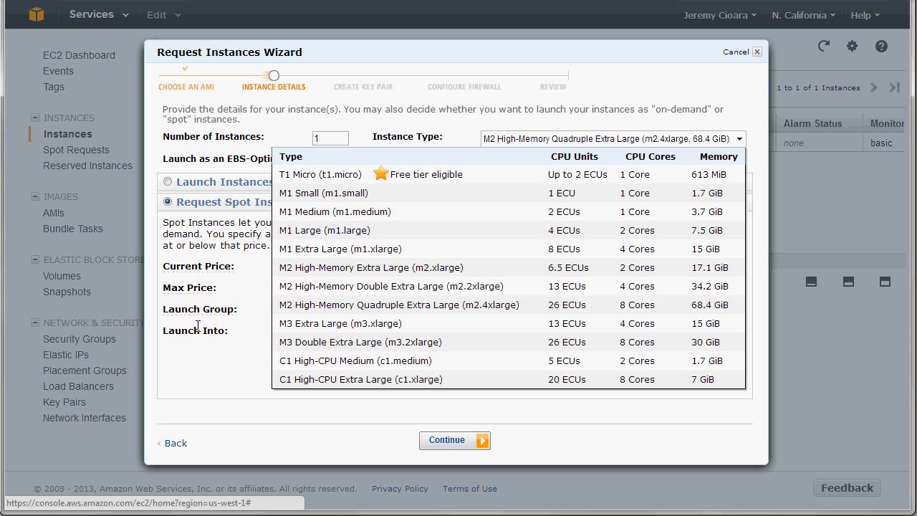
click(291, 305)
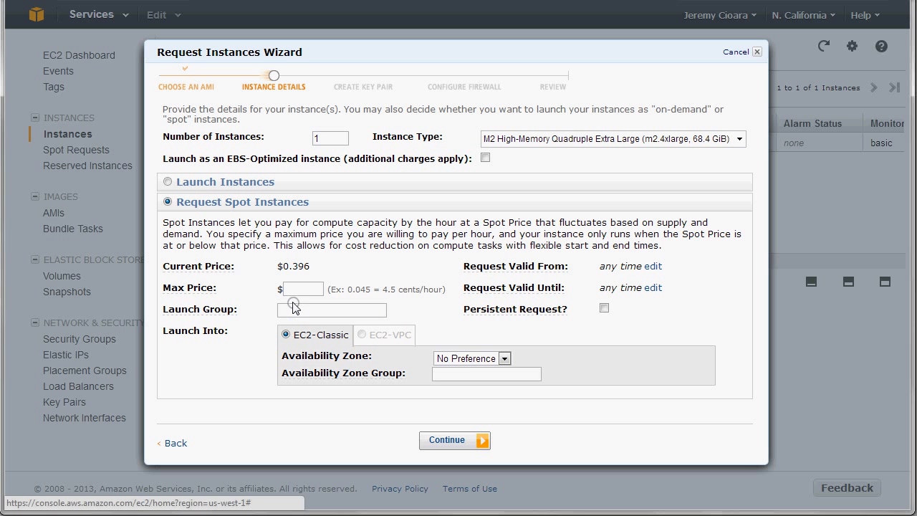
drag(311, 266, 289, 267)
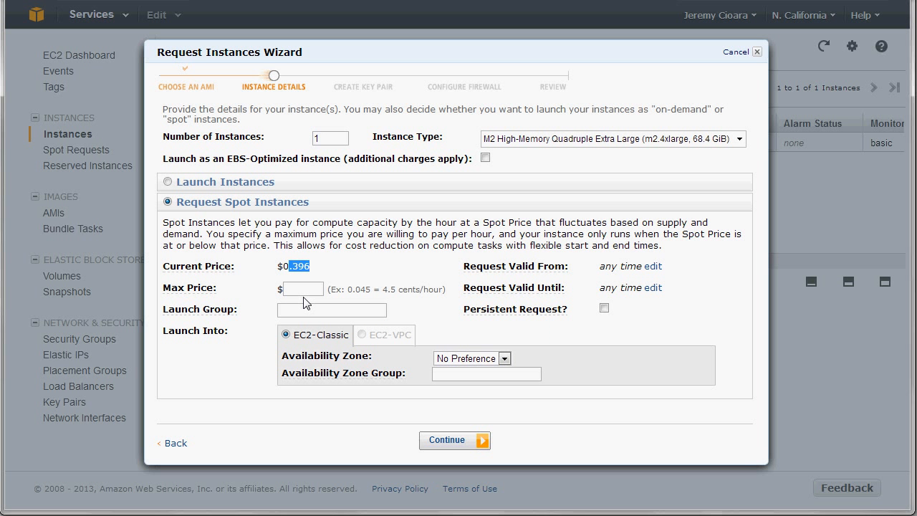
click(241, 203)
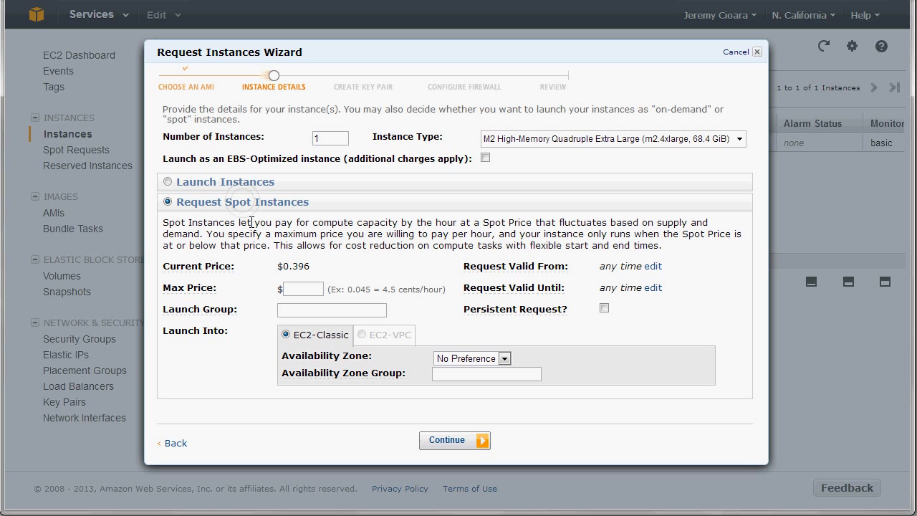
Set the spot request's max price to $0.78 and its availability zone to us-west-1a, and proceed to the advanced options
click(299, 287)
click(463, 372)
click(467, 358)
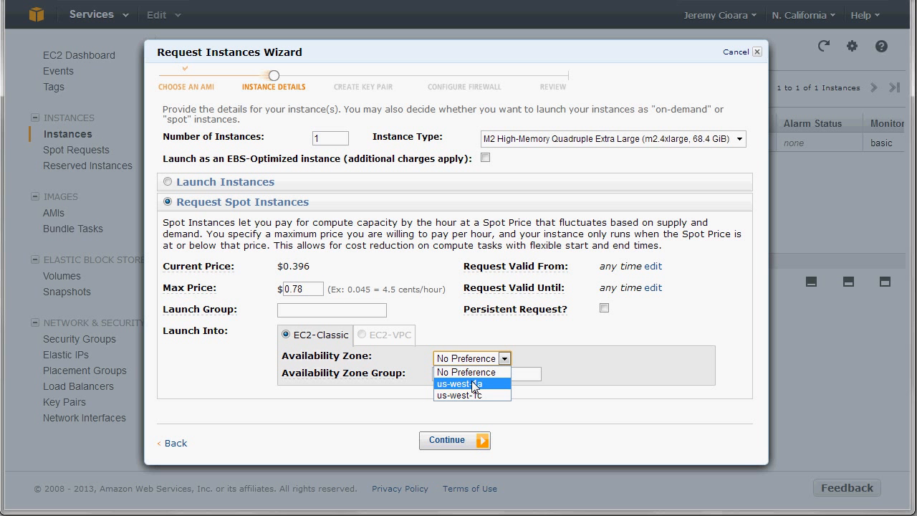
click(472, 381)
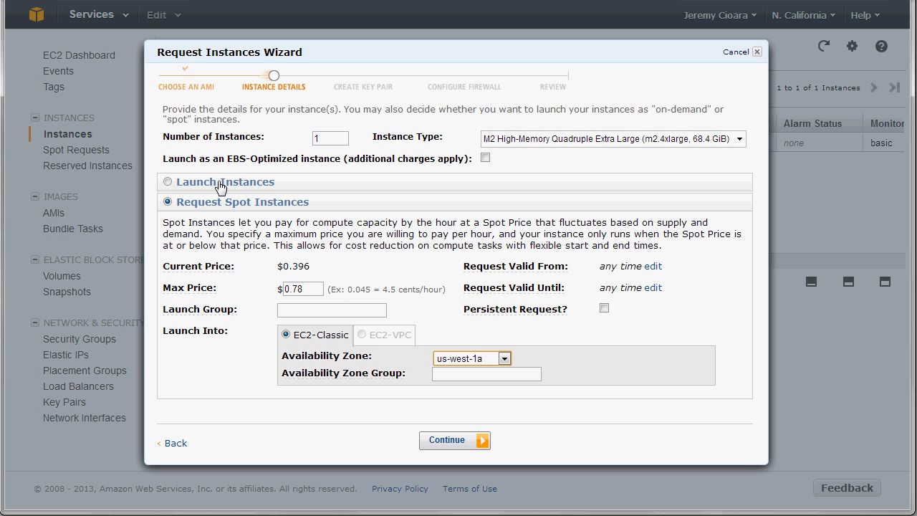
click(446, 442)
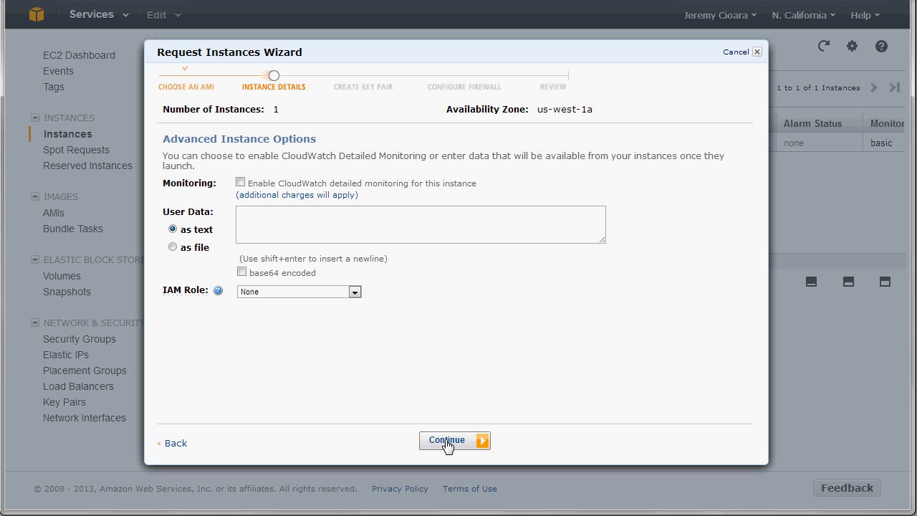
Go back to the spot request details to review the max price, and return to the advanced instance options
click(176, 446)
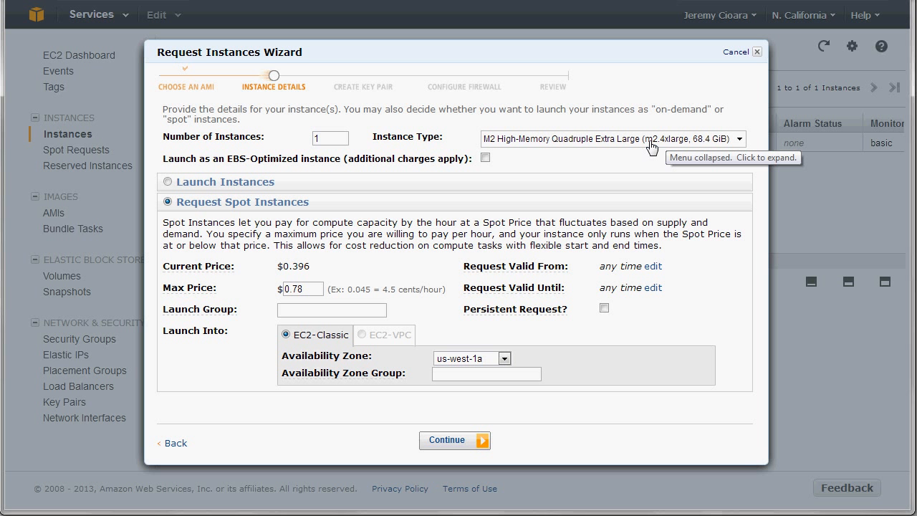
click(304, 293)
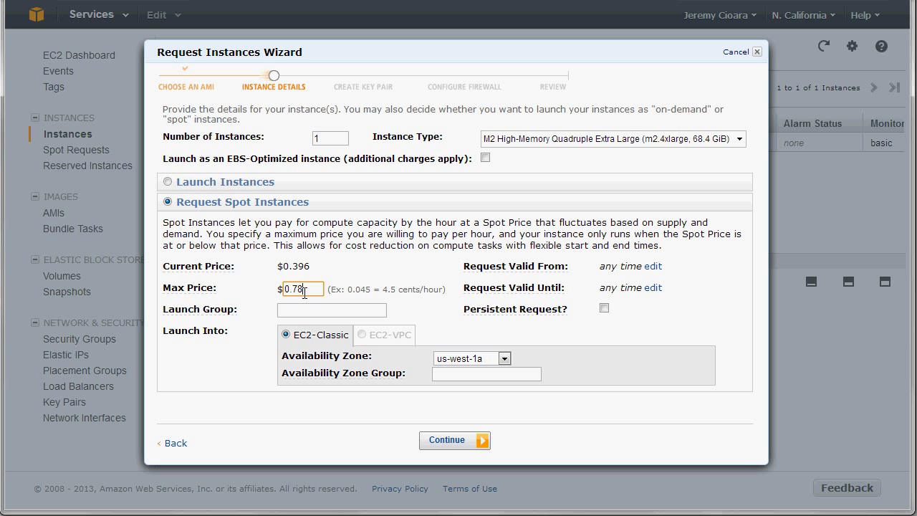
double_click(302, 290)
click(439, 438)
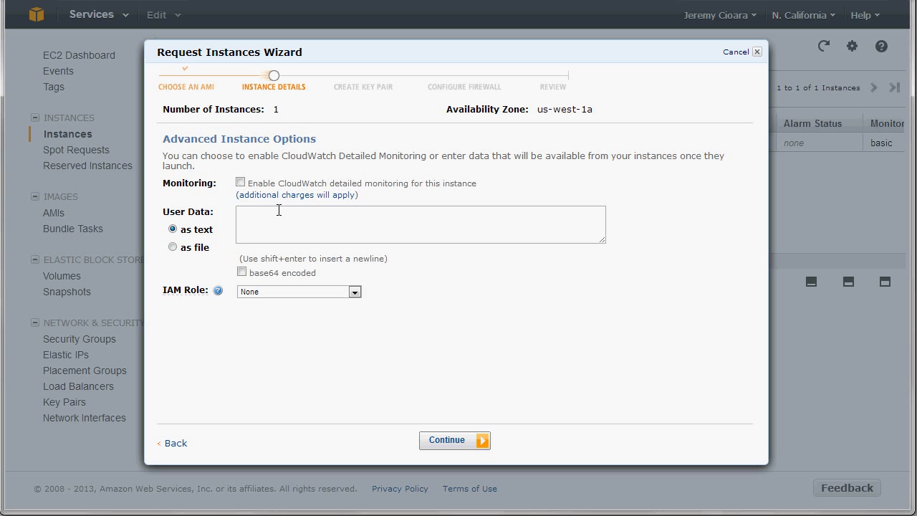
Accept the default advanced options and storage device configuration, and proceed to the key pair settings
click(256, 225)
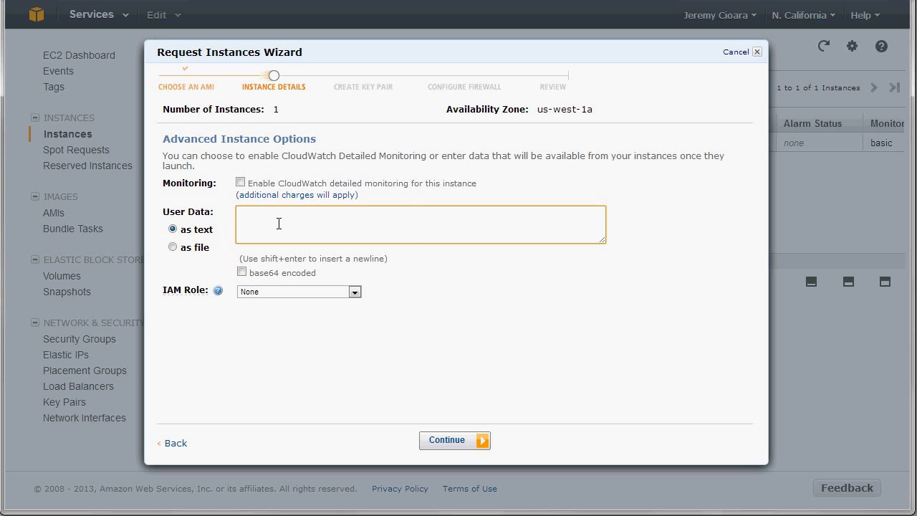
click(442, 444)
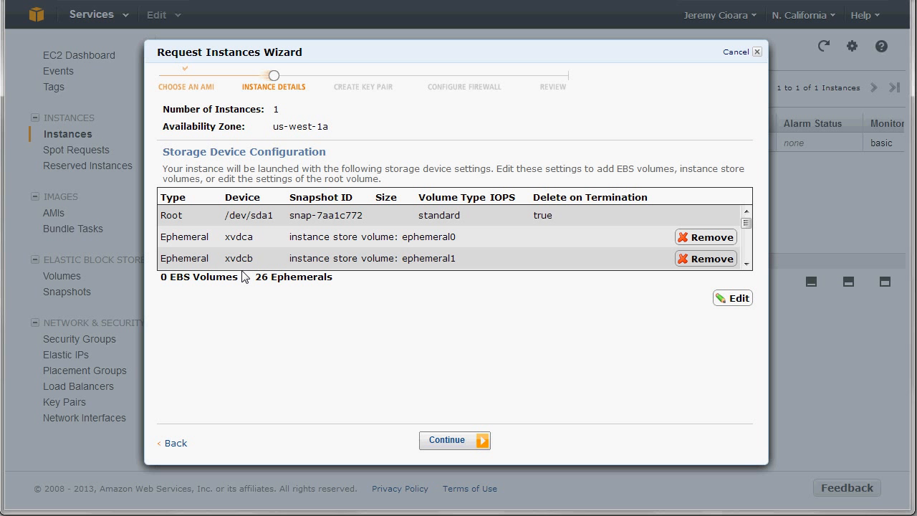
drag(194, 233, 217, 262)
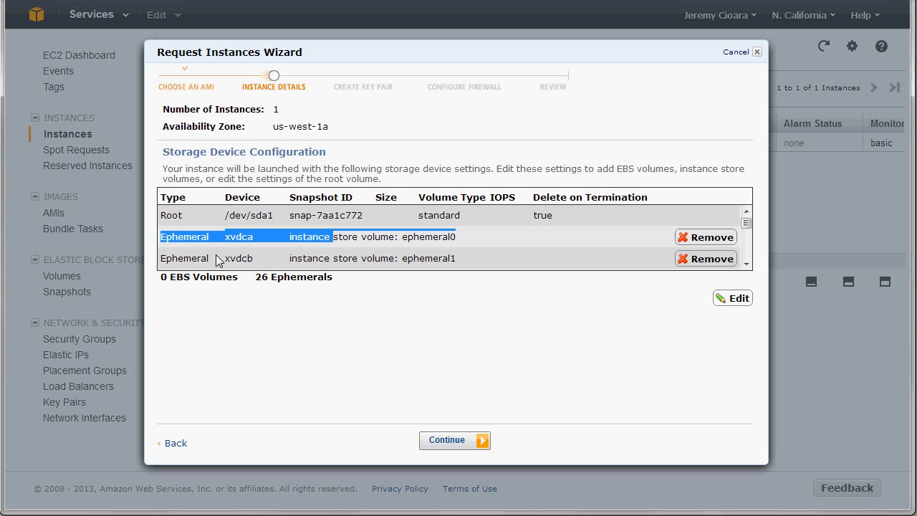
double_click(192, 239)
click(219, 237)
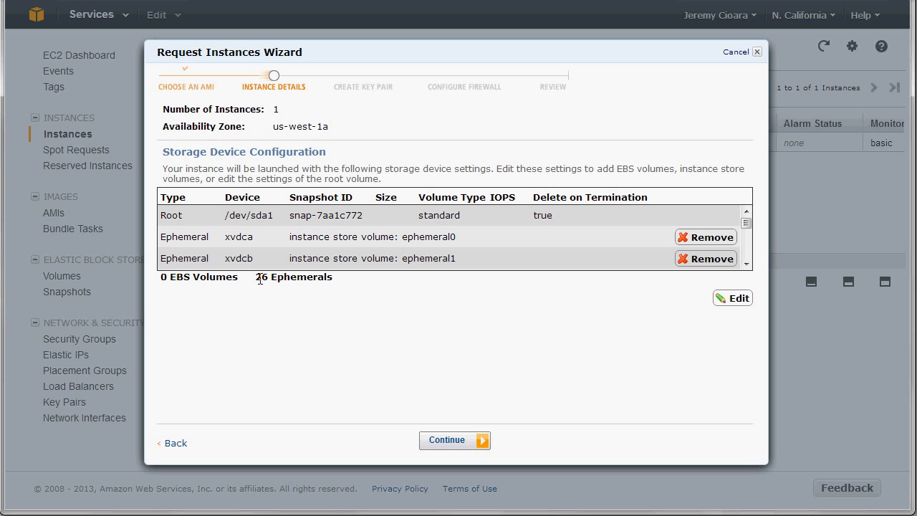
triple_click(201, 240)
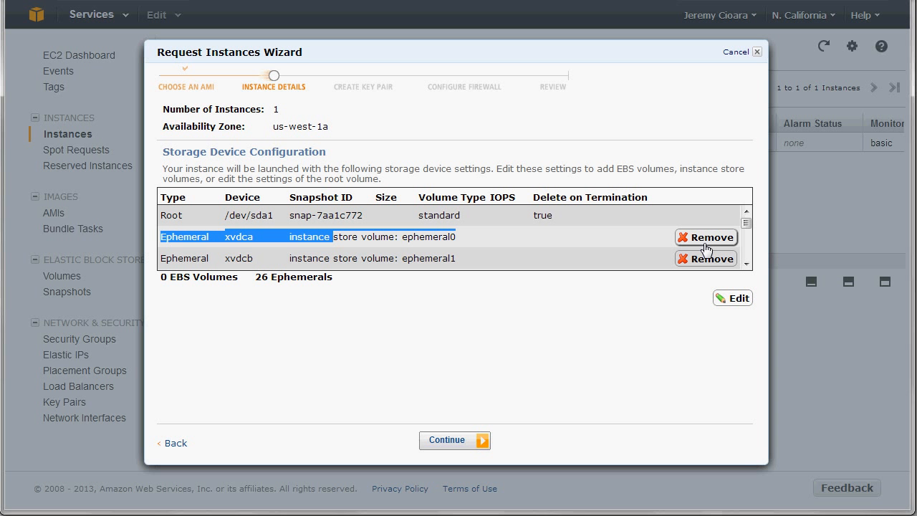
click(450, 441)
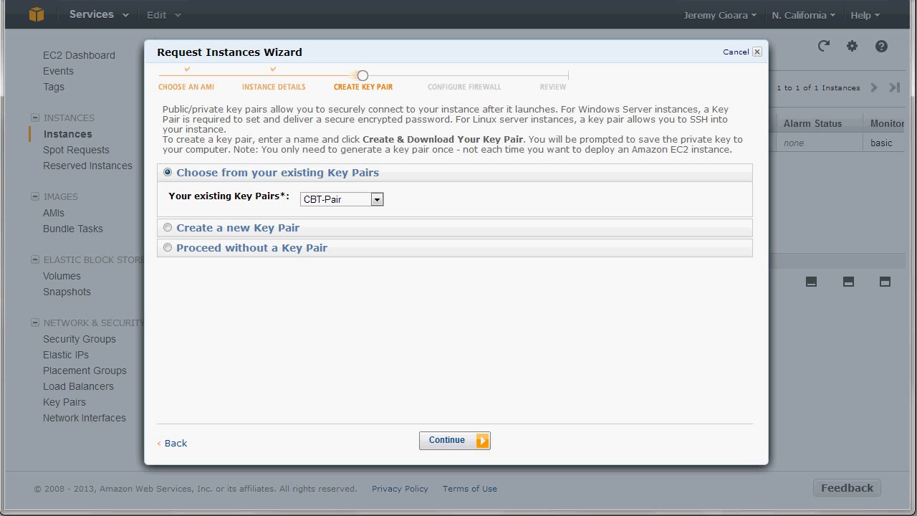
Create and download a new key pair, naming it with the owner's first name followed by "sKeys"
click(169, 228)
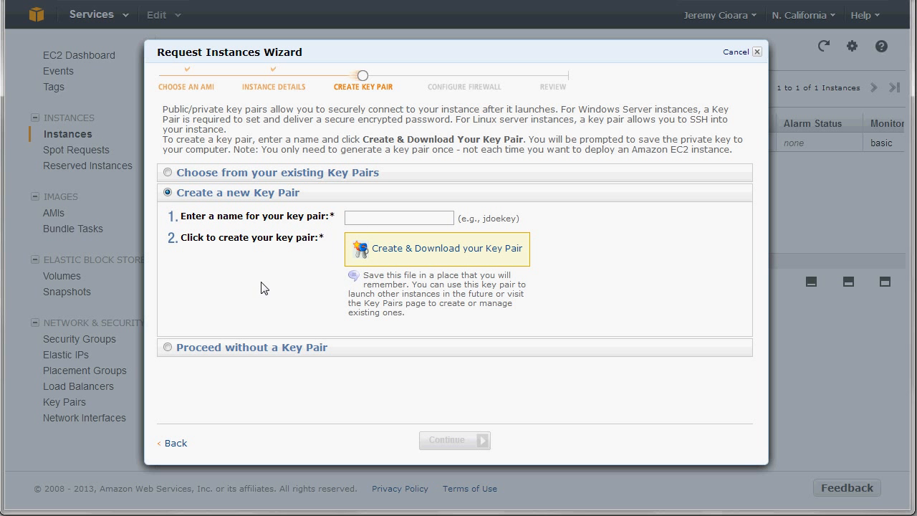
click(374, 219)
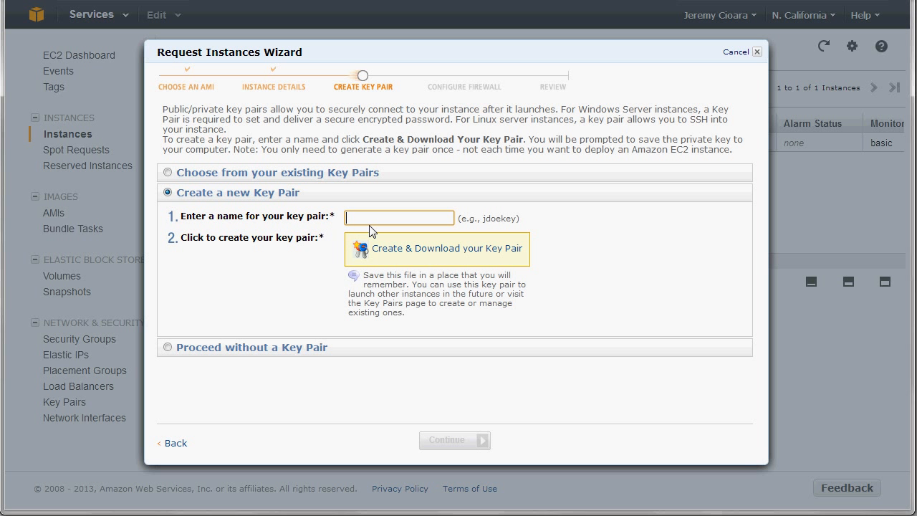
text(JeremysKeys)
click(446, 251)
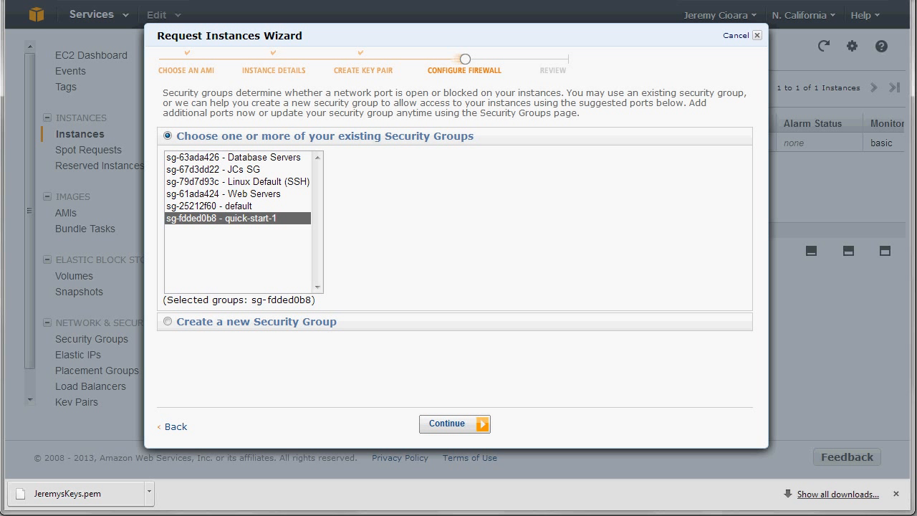
Start a new security group for the spot request and name it CustomWindowsFW
click(193, 325)
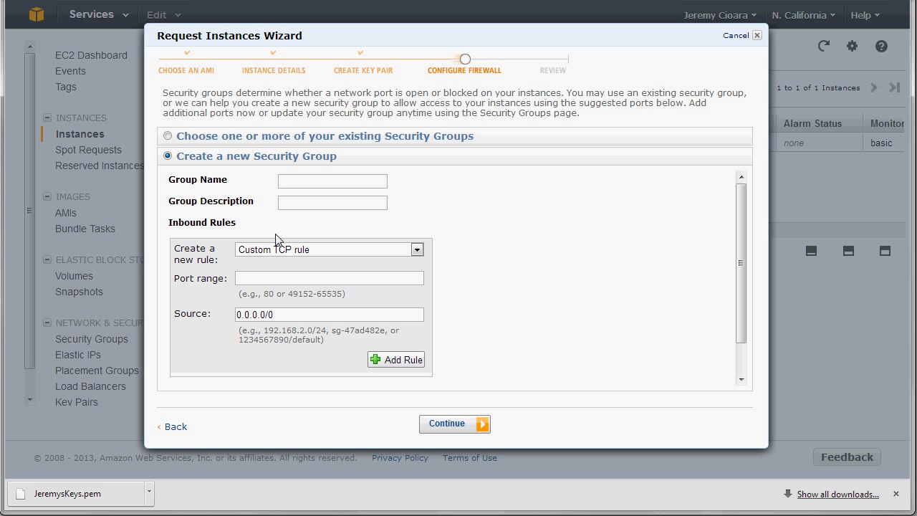
click(296, 185)
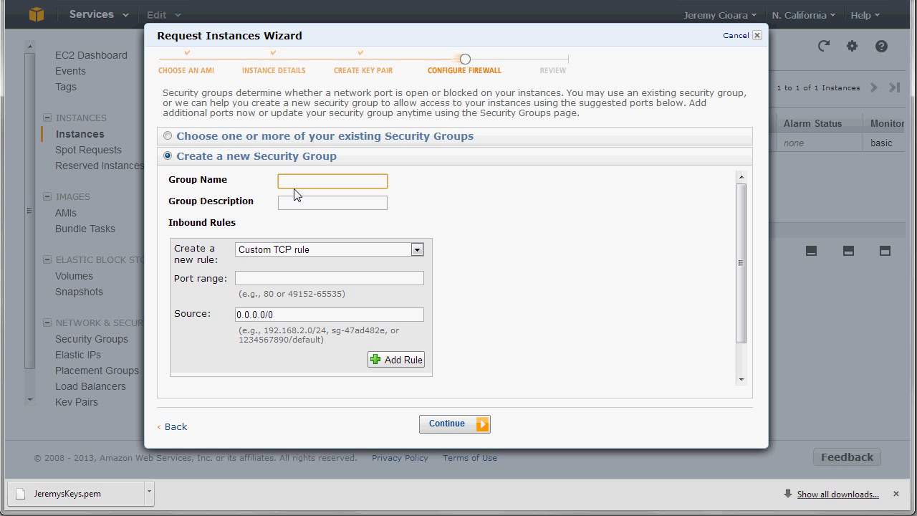
text(CustomWindowsFW)
Add inbound HTTP and RDP rules to the new security group, both with source 0.0.0.0/0
click(317, 248)
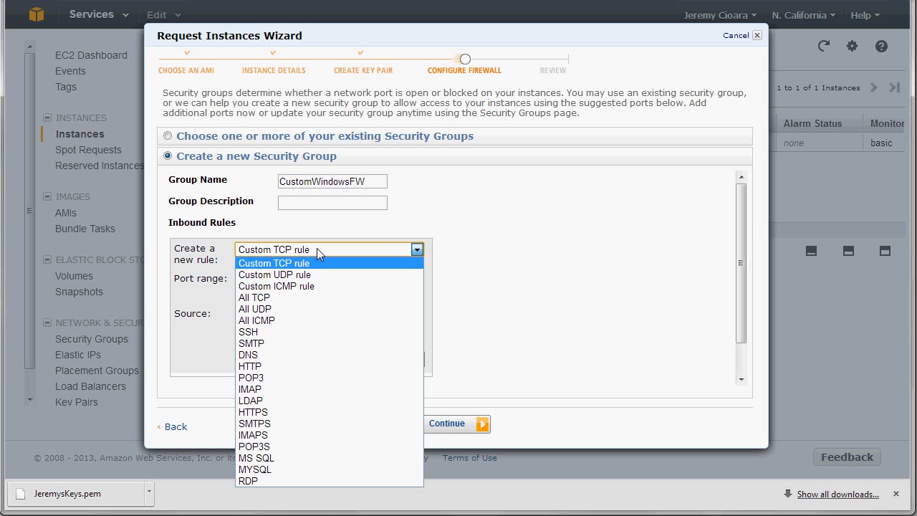
click(316, 248)
click(316, 248)
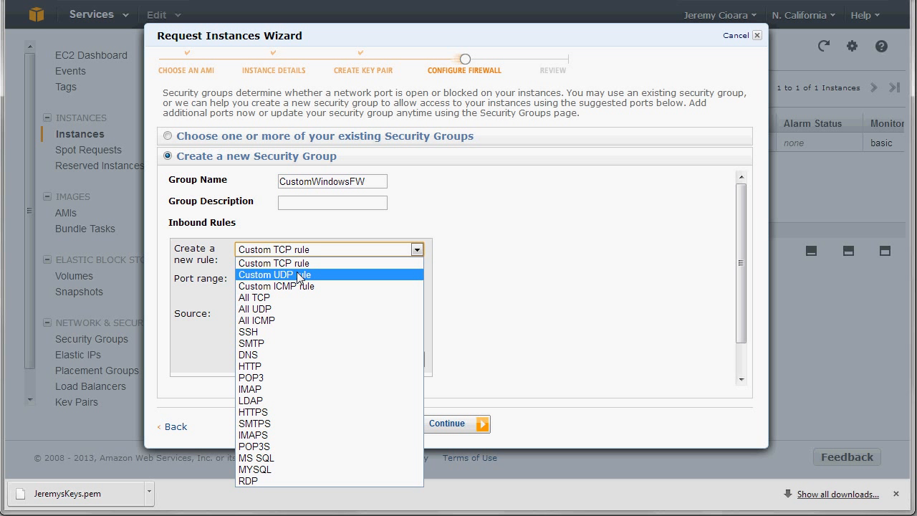
click(259, 367)
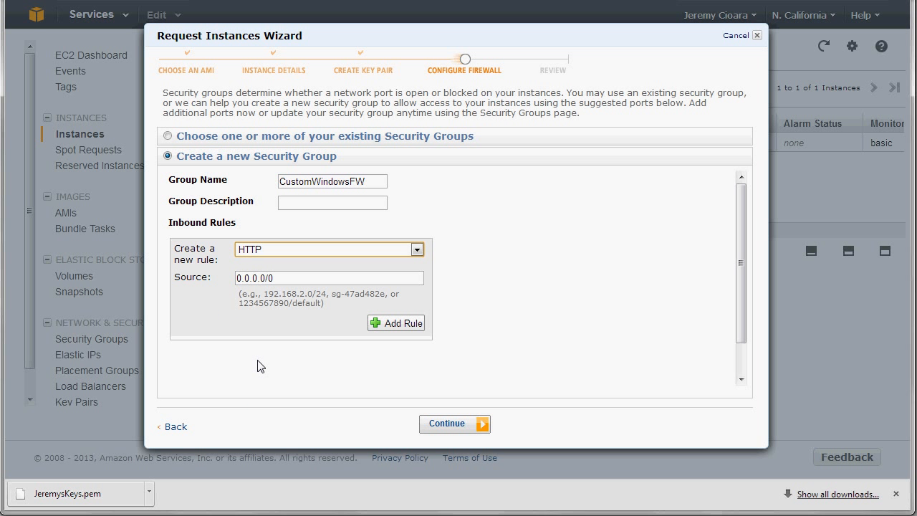
click(412, 323)
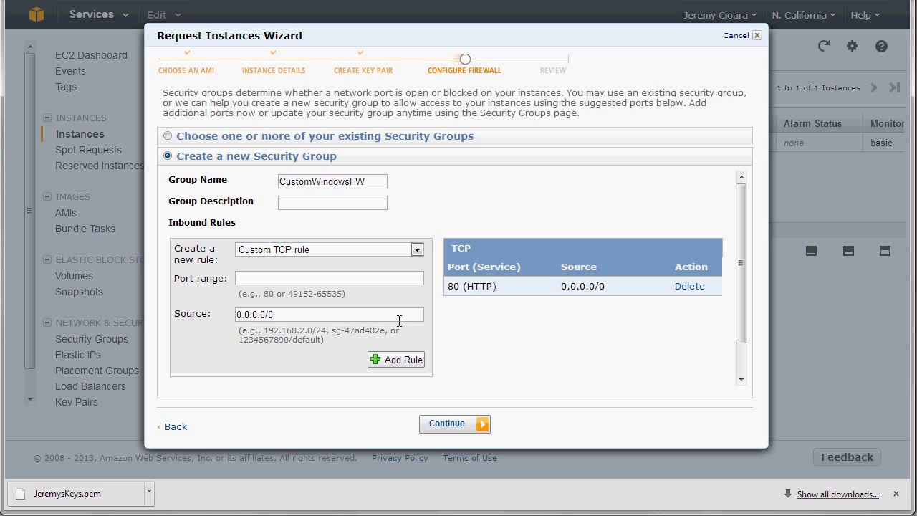
click(284, 249)
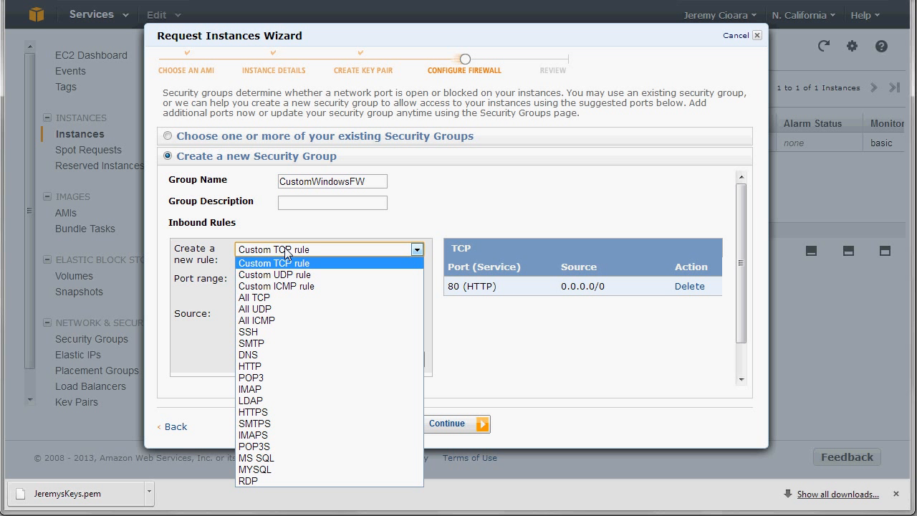
click(258, 479)
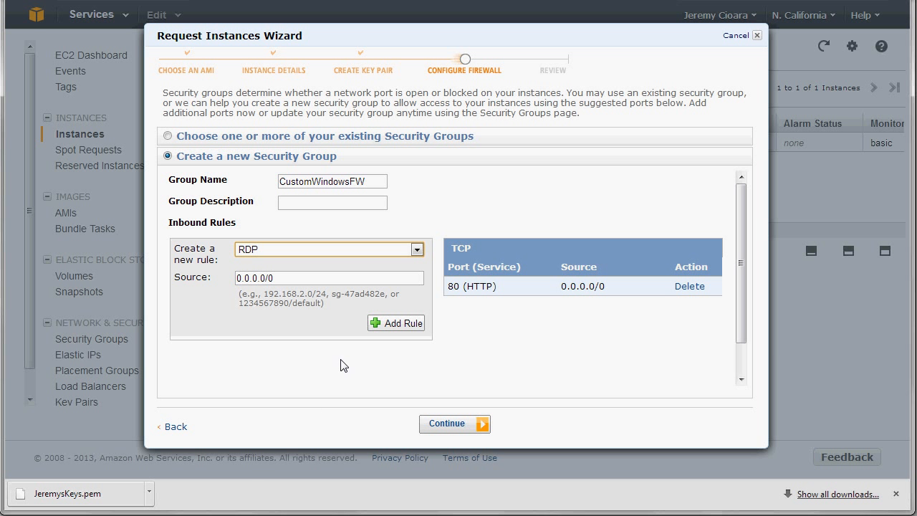
click(404, 324)
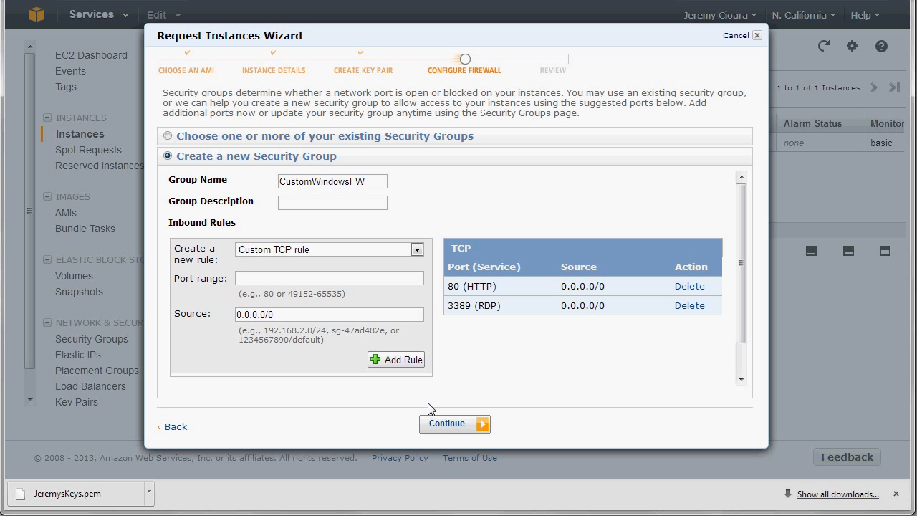
Enter "Stuff" as the security group description, then proceed through the review and submit the spot request
click(475, 424)
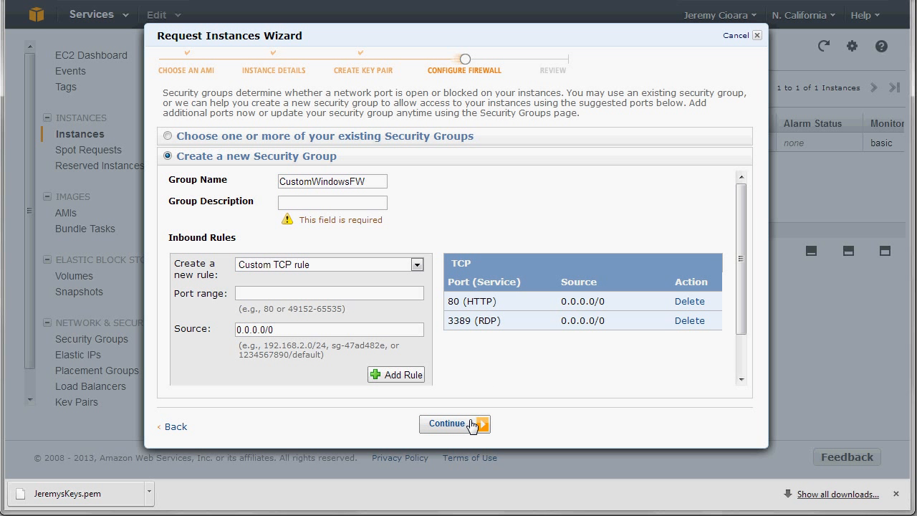
click(346, 204)
text(Stuff)
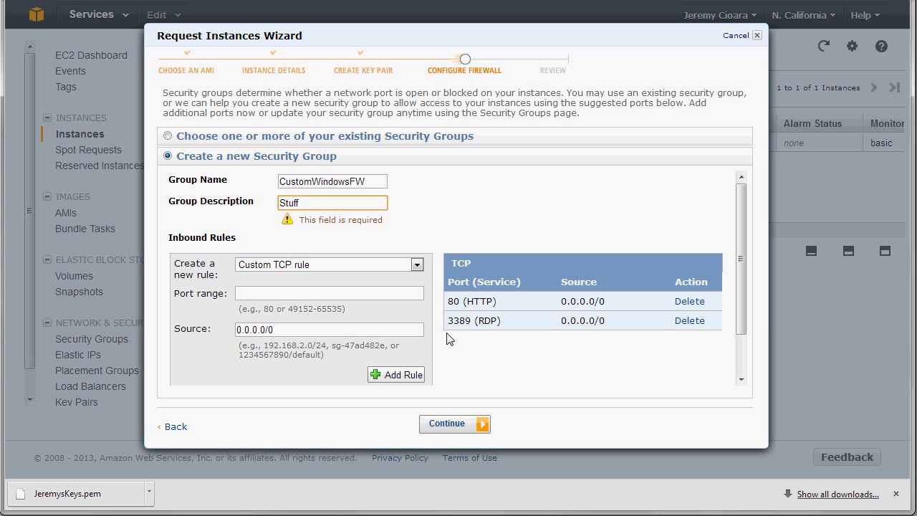
click(448, 423)
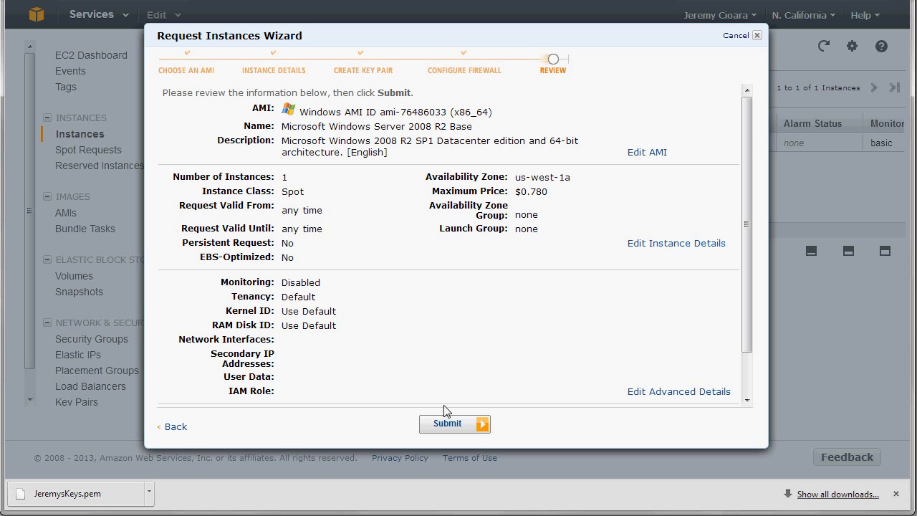
click(443, 423)
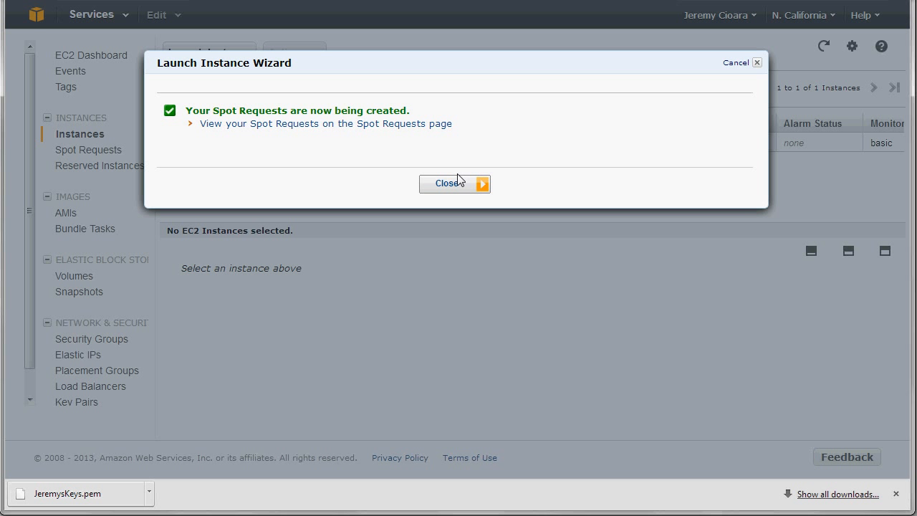
click(452, 184)
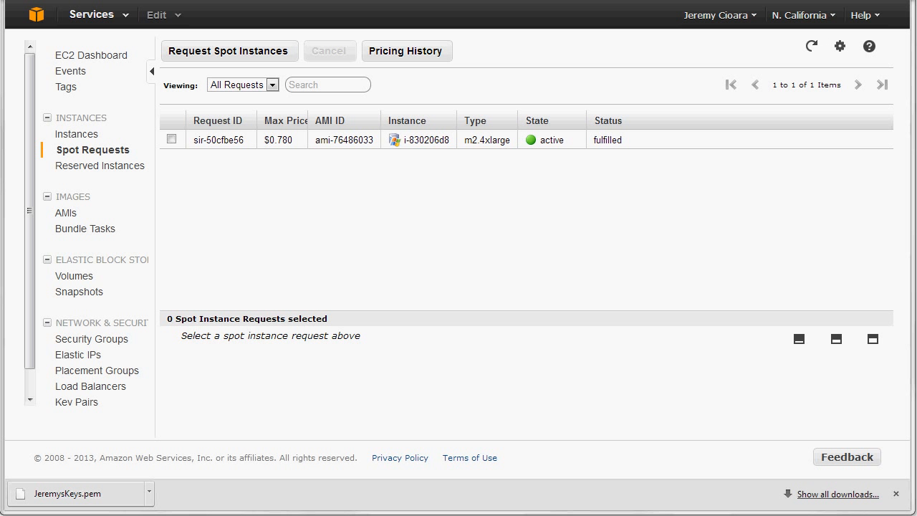
Copy the running Windows instance's public DNS name from its details and connect to it with Remote Desktop Connection
click(63, 135)
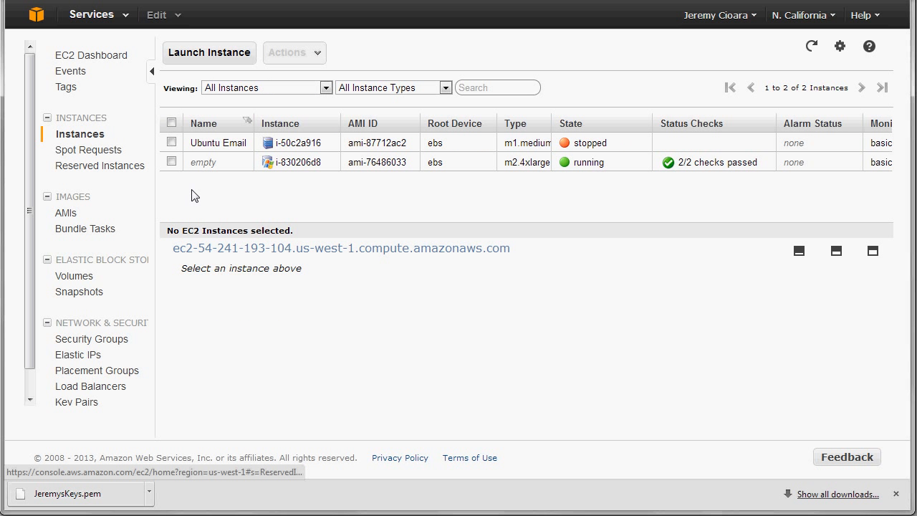
click(389, 165)
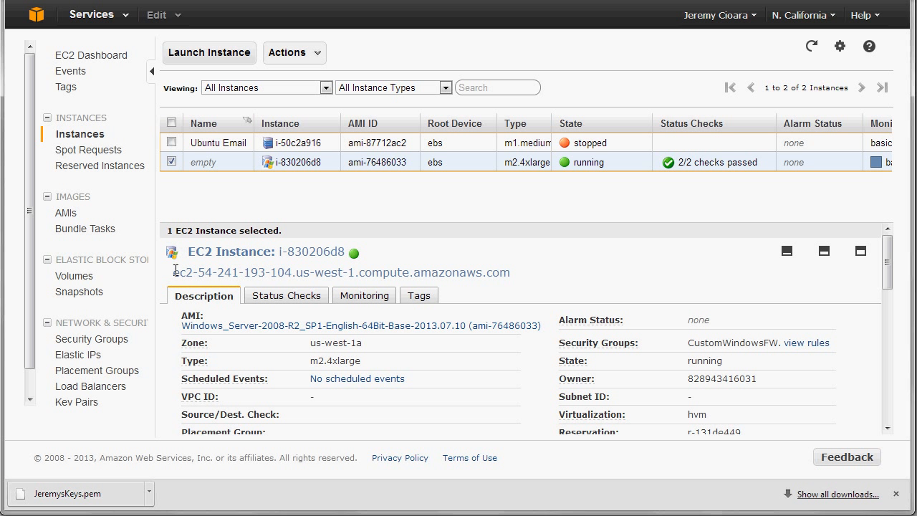
drag(174, 272, 533, 276)
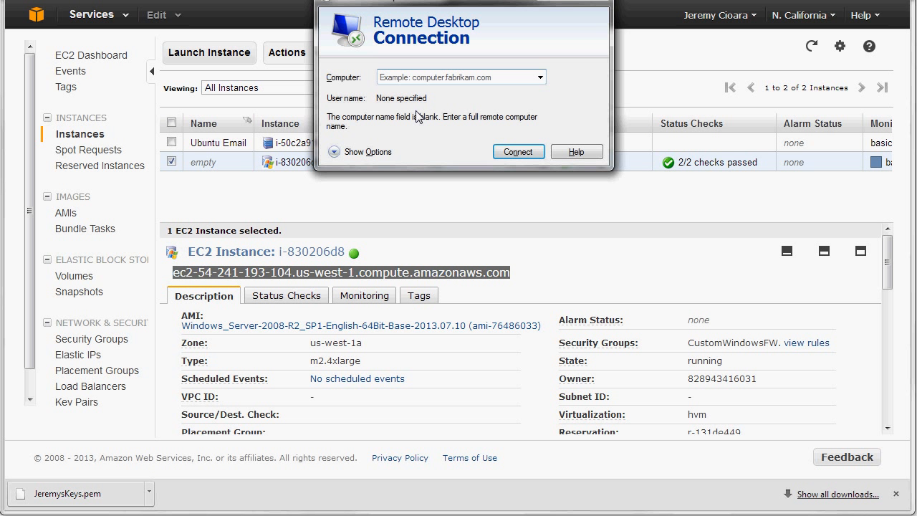
text(ec2-54-241-193-104.us-west-1.compute.amazonaws.com)
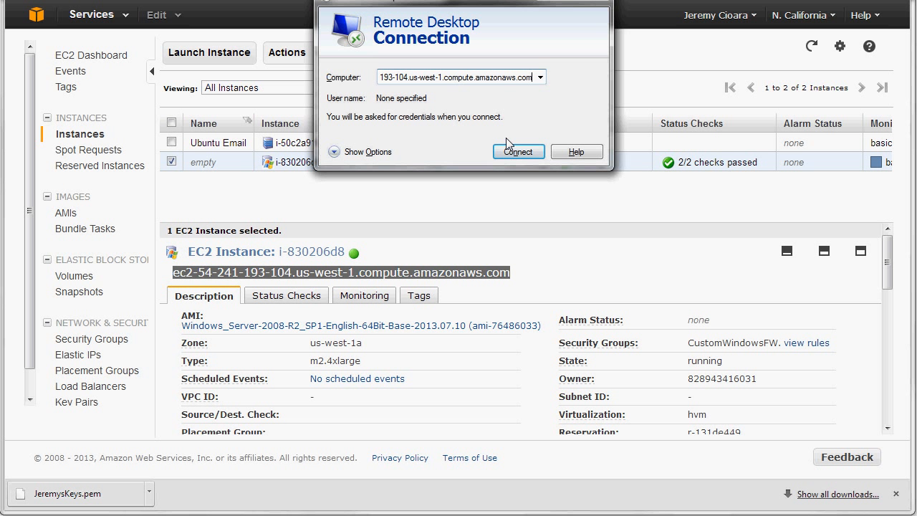
click(507, 152)
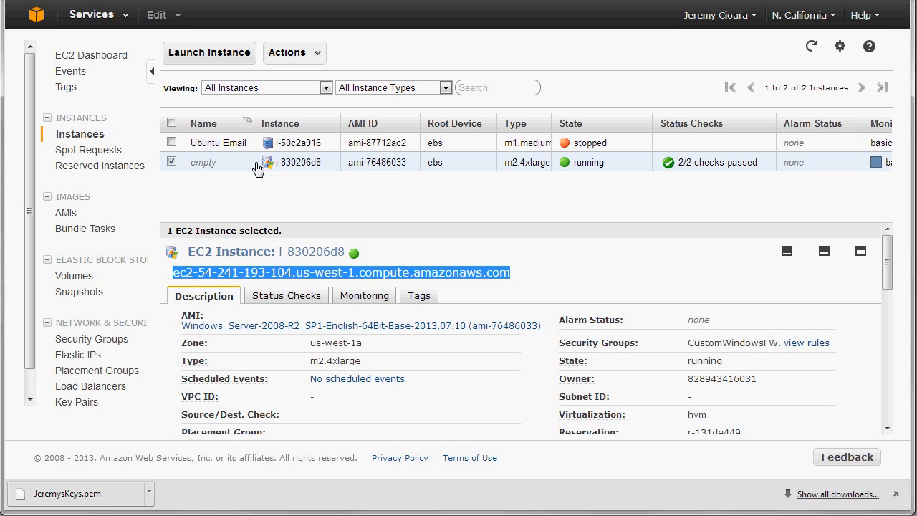
Decrypt the Windows instance's default administrator password, loading the private key from the downloaded key pair file
right_click(260, 169)
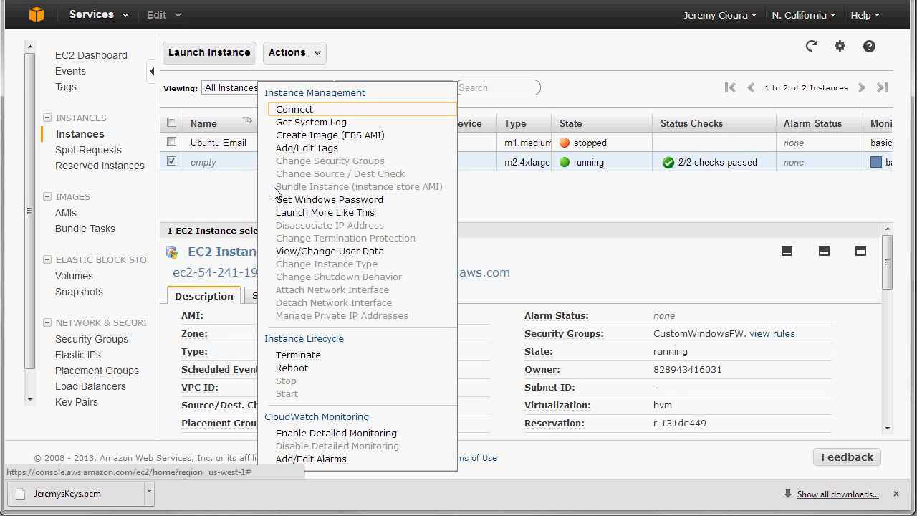
click(291, 201)
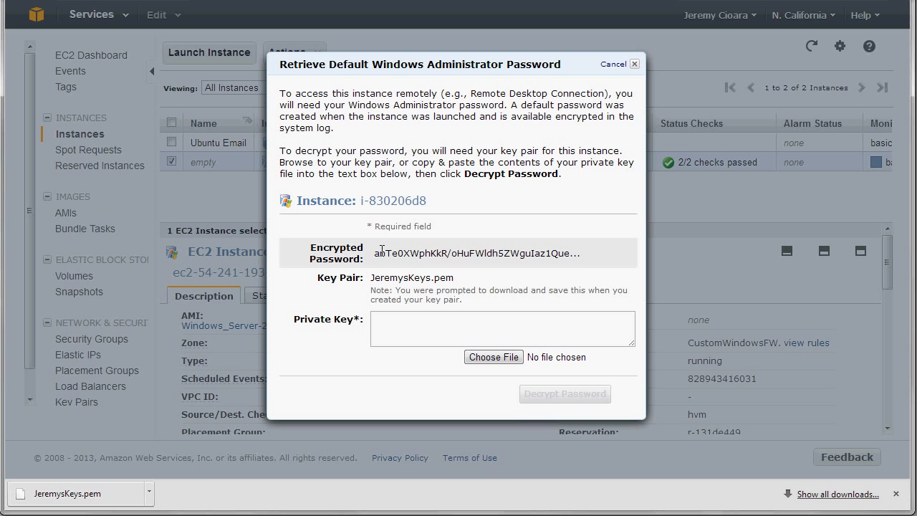
drag(457, 280, 373, 278)
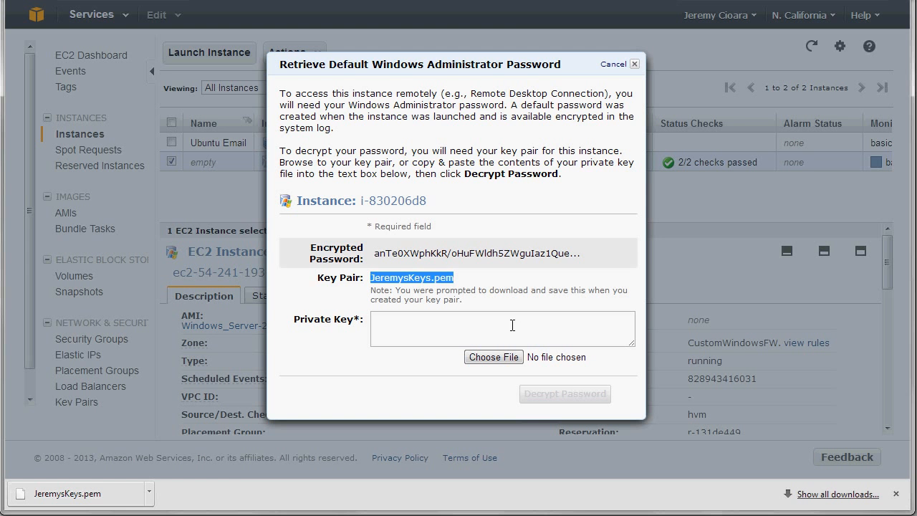
click(502, 357)
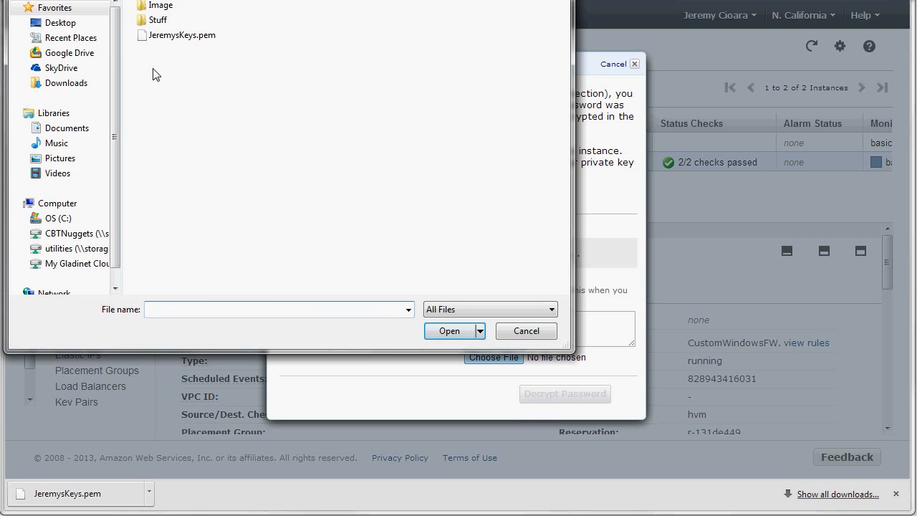
click(182, 35)
drag(196, 0, 228, 49)
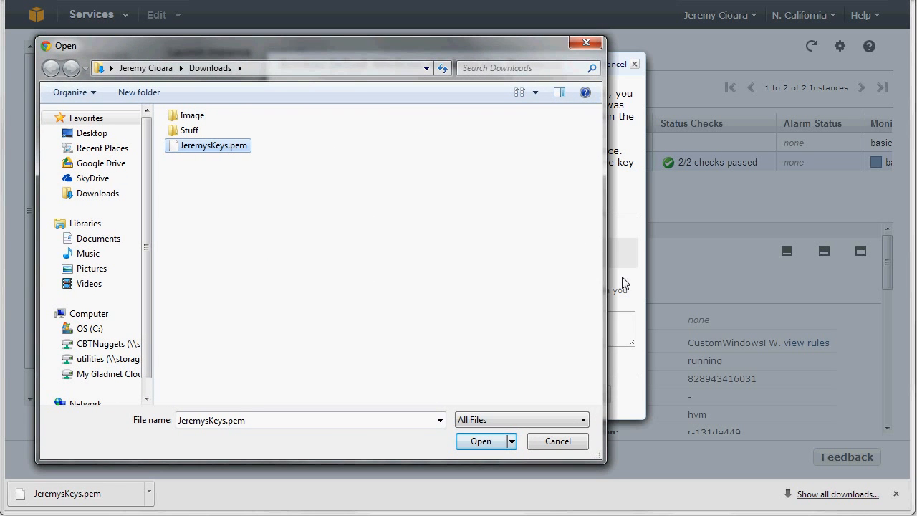
click(483, 441)
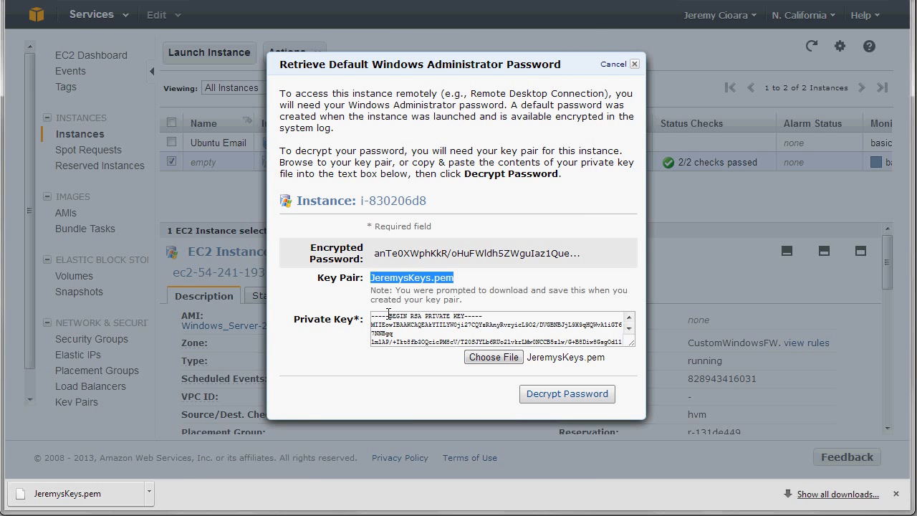
click(564, 393)
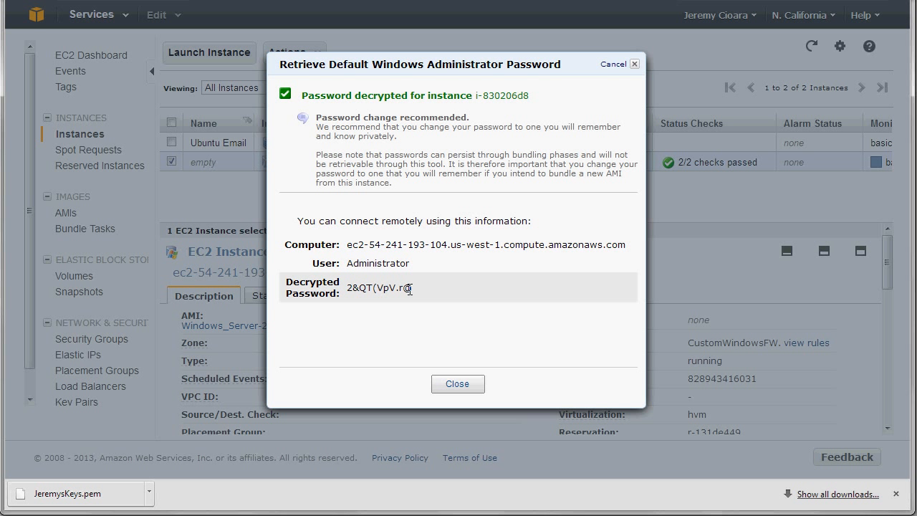
Log in to the remote desktop session as administrator with the copied decrypted password, accepting the untrusted certificate
drag(370, 294, 349, 295)
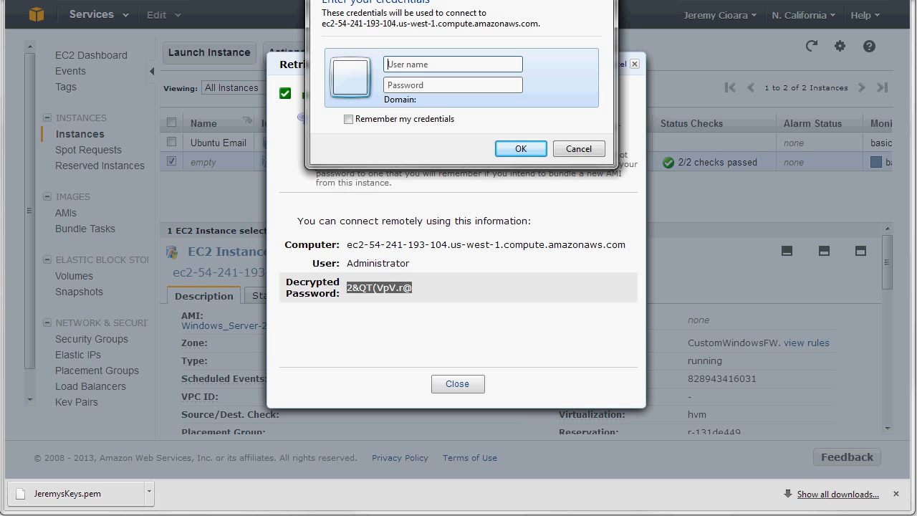
text(administrator)
key(ctrl+v)
key(Return)
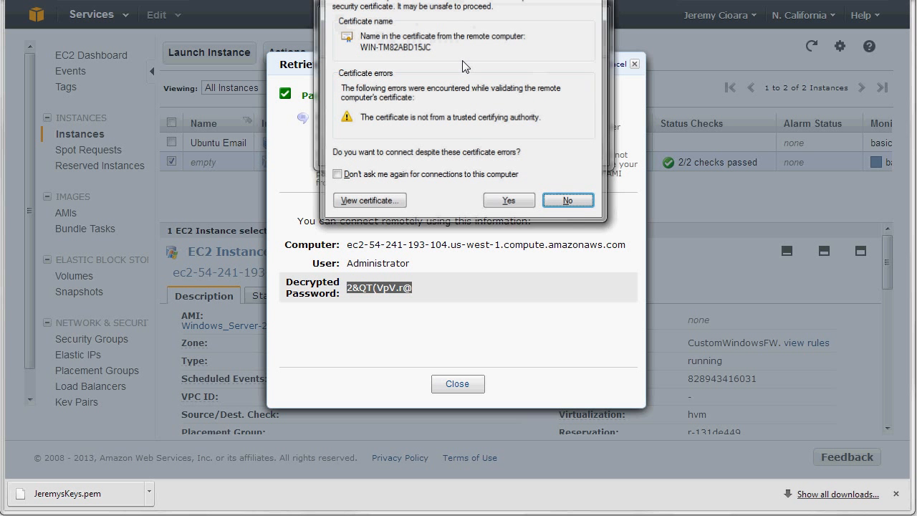
click(488, 203)
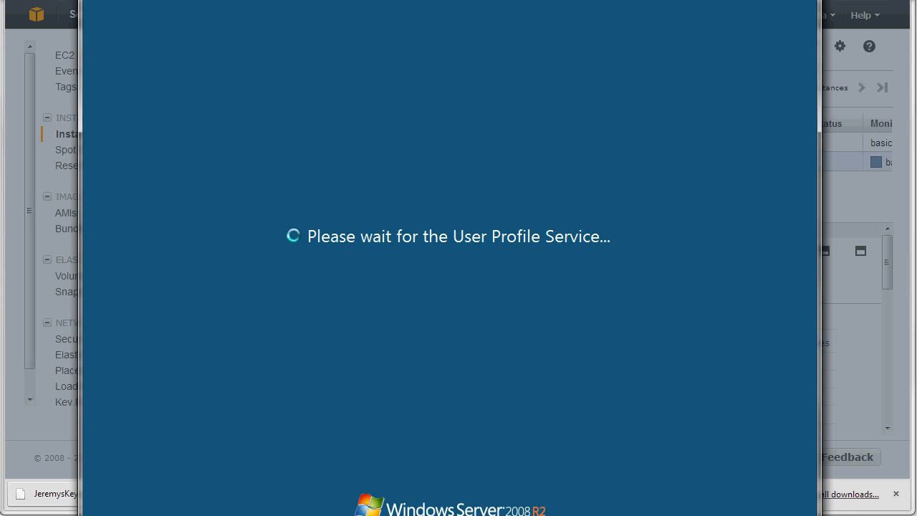
drag(286, 1, 675, 0)
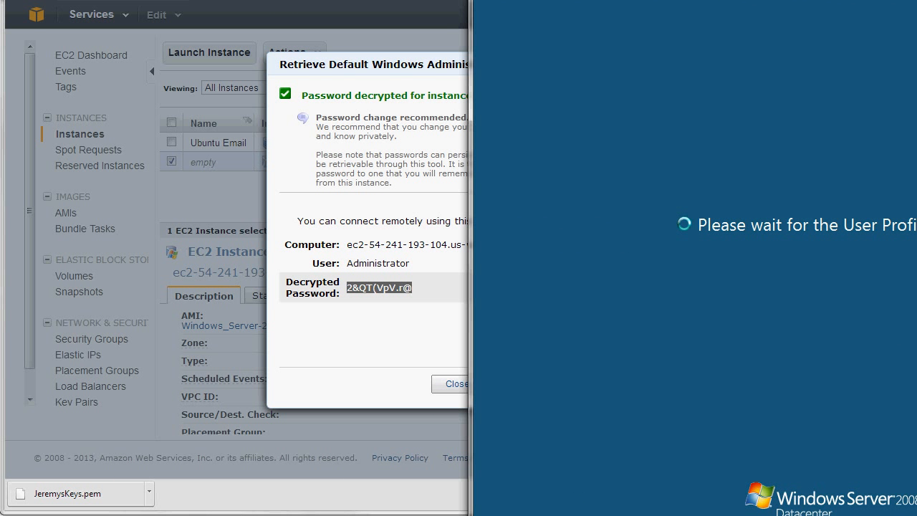
drag(459, 1, 324, 0)
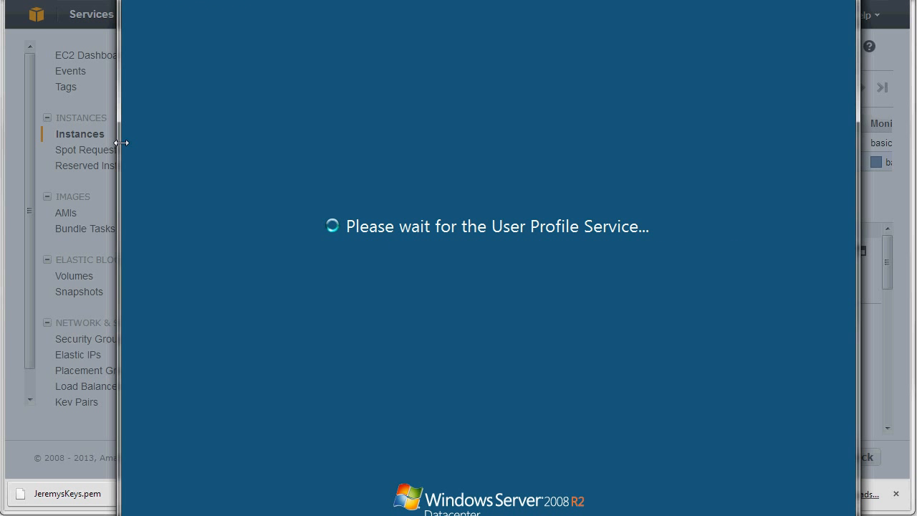